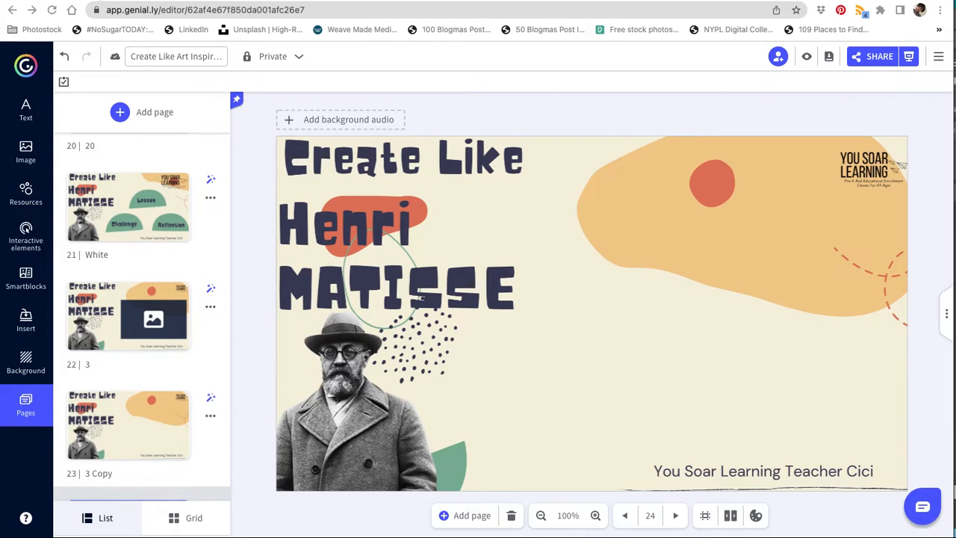
# Step: Open the shared view of the presentation and enter its access password to unlock it
pyautogui.scroll(20, 112, 164)
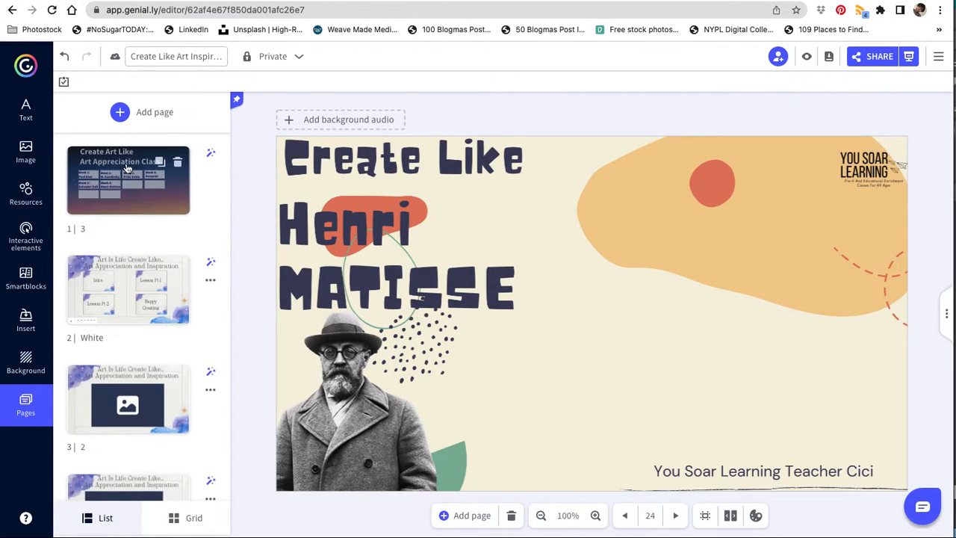
pyautogui.click(866, 63)
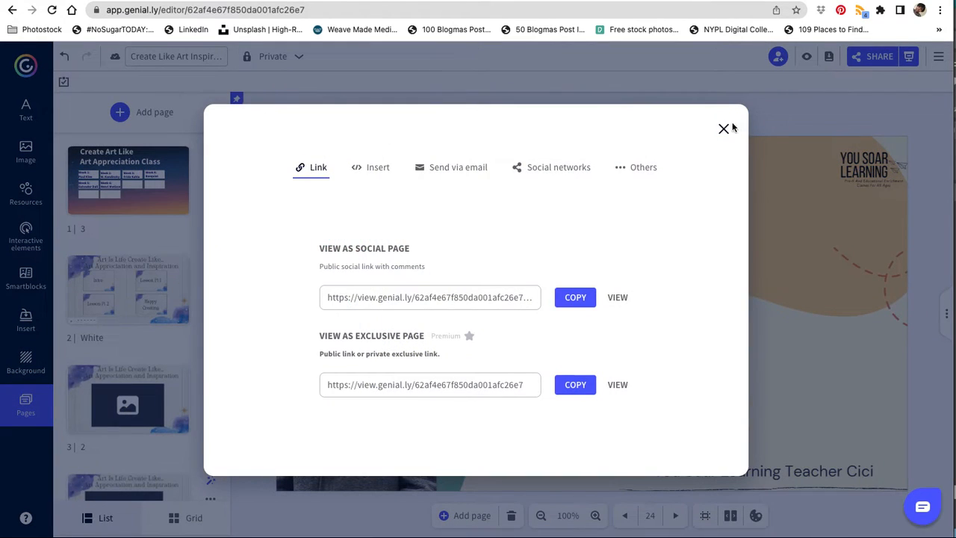
pyautogui.click(722, 129)
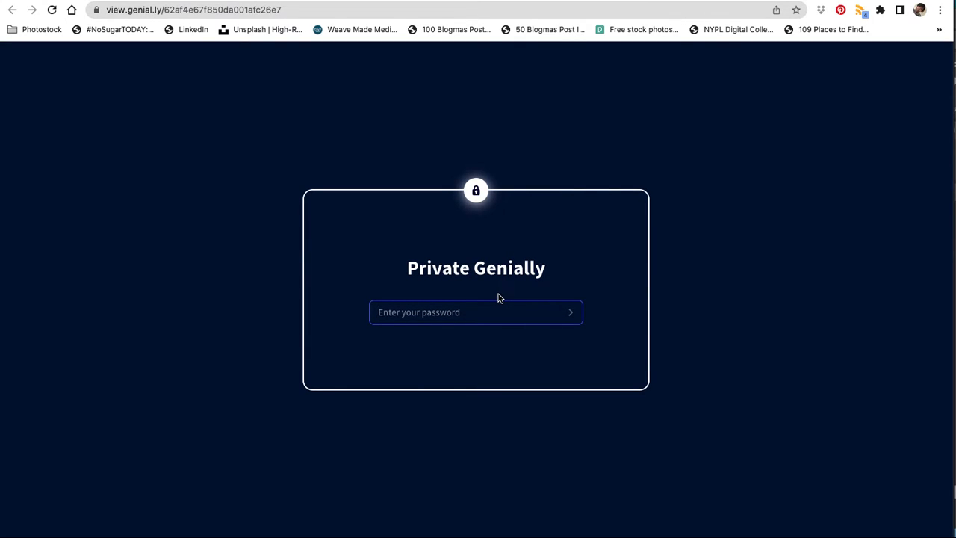
pyautogui.write('•')
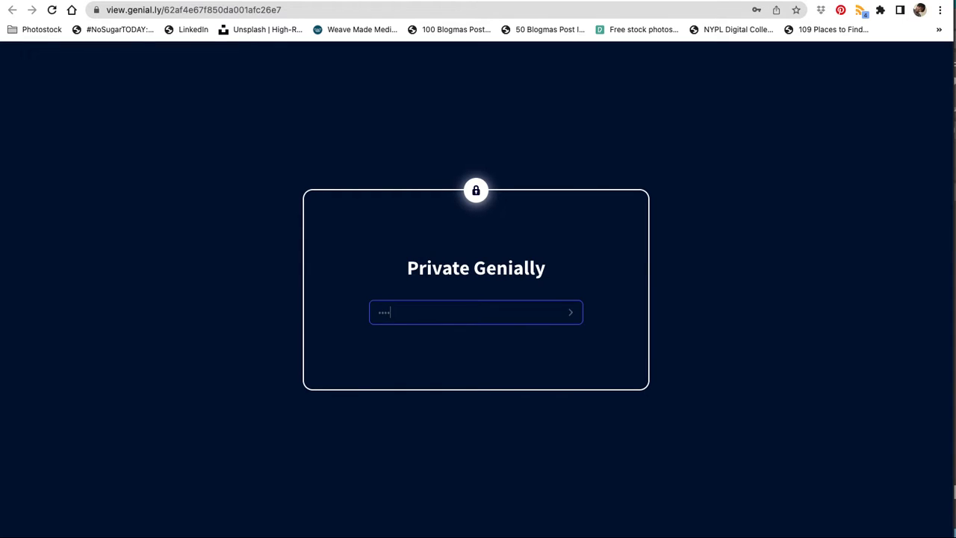
pyautogui.write('•••••')
pyautogui.press('Return')
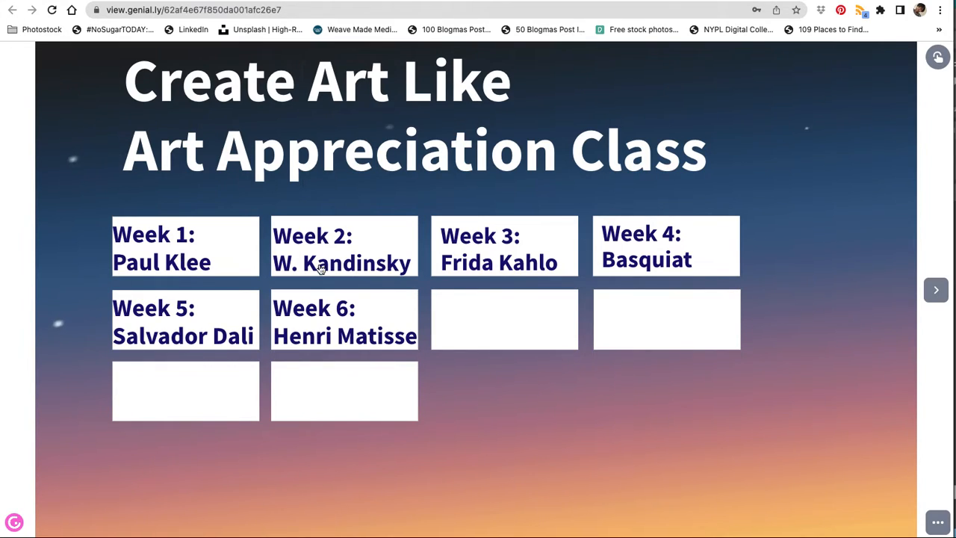
# Step: Preview the Week 1 Paul Klee section by opening Lesson Pt 1 and paging back through the intro video to the section menu
pyautogui.click(176, 271)
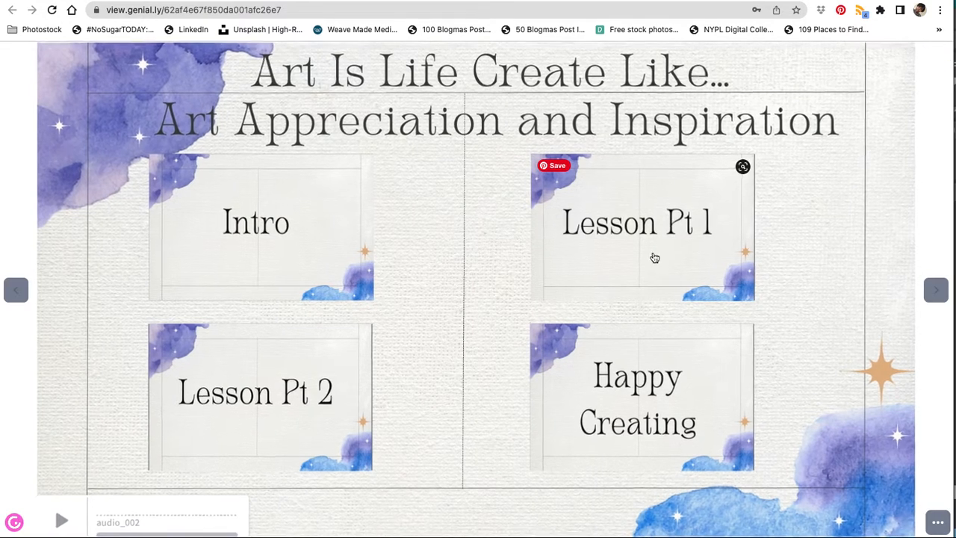
pyautogui.click(652, 258)
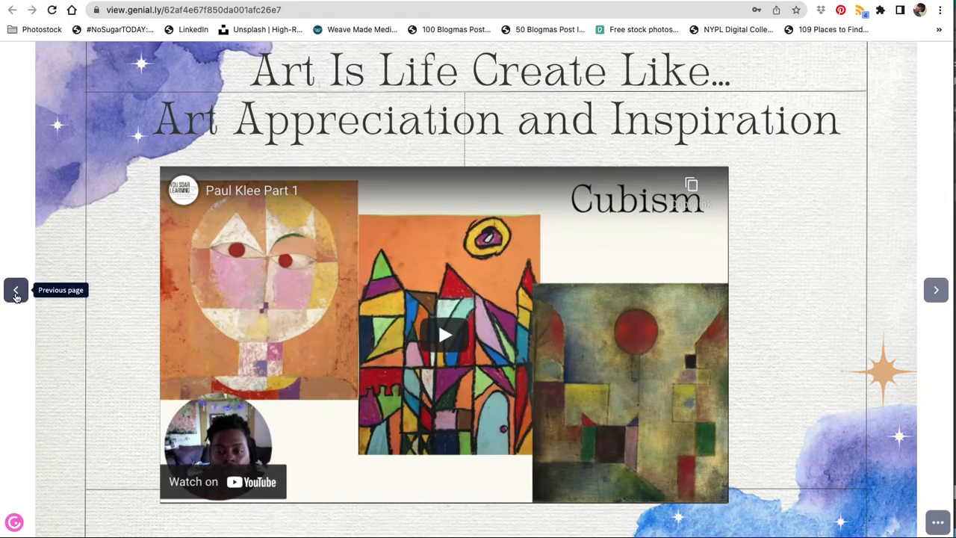
pyautogui.click(15, 290)
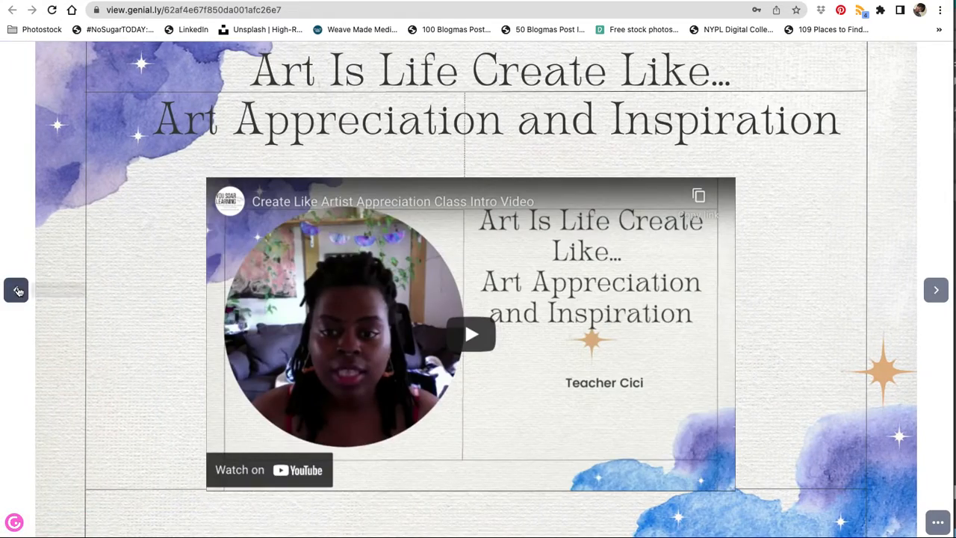
pyautogui.click(16, 289)
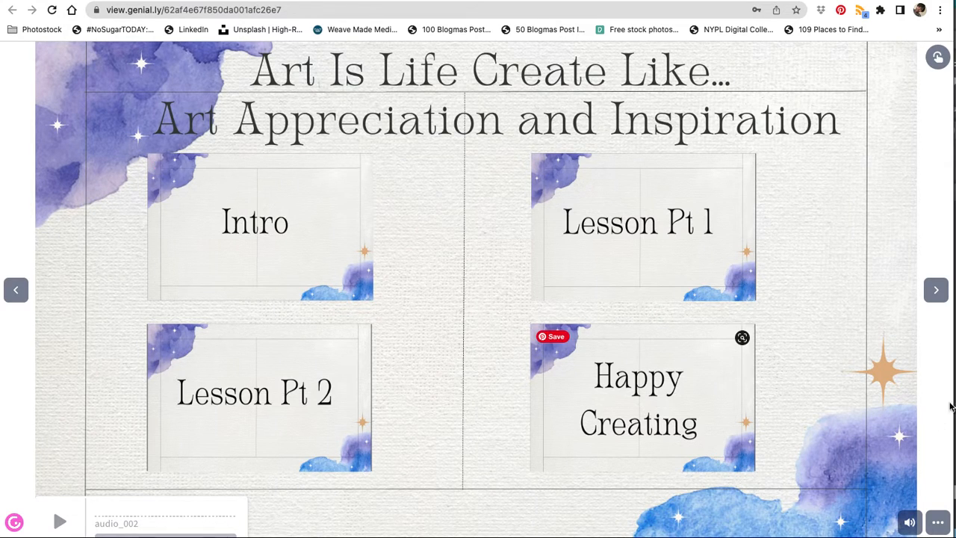
# Step: Page forward through the remaining Week 1 pages to the Wassily Kandinsky menu page
pyautogui.click(934, 291)
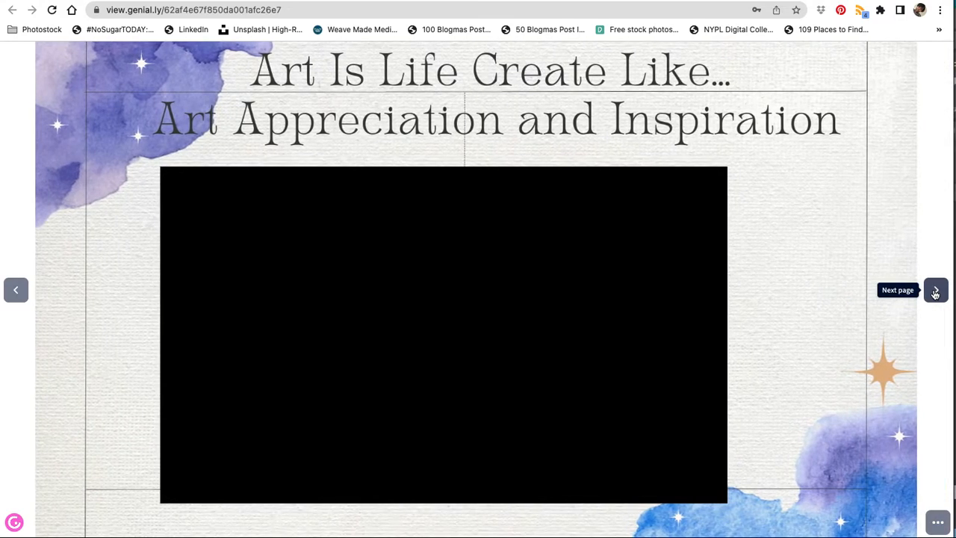
pyautogui.click(934, 291)
pyautogui.click(935, 291)
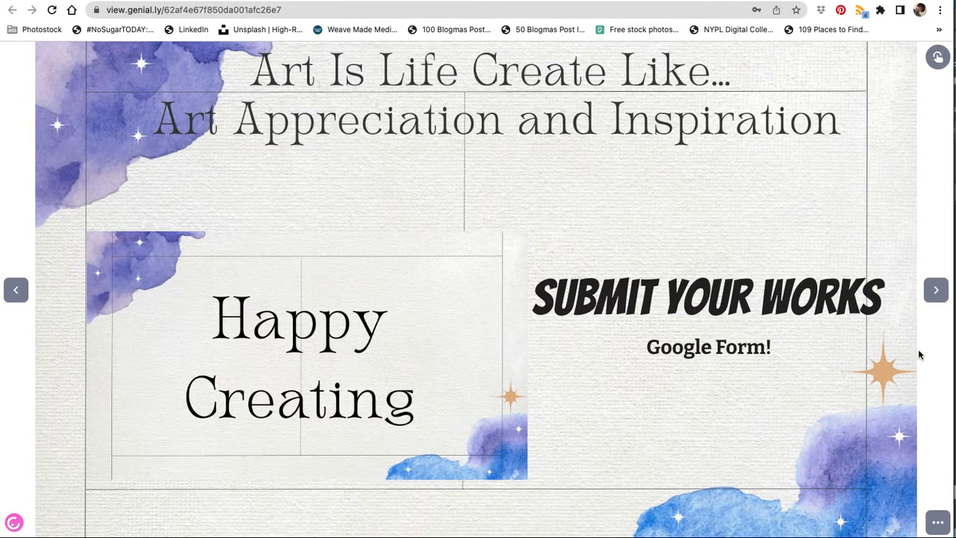
pyautogui.click(936, 297)
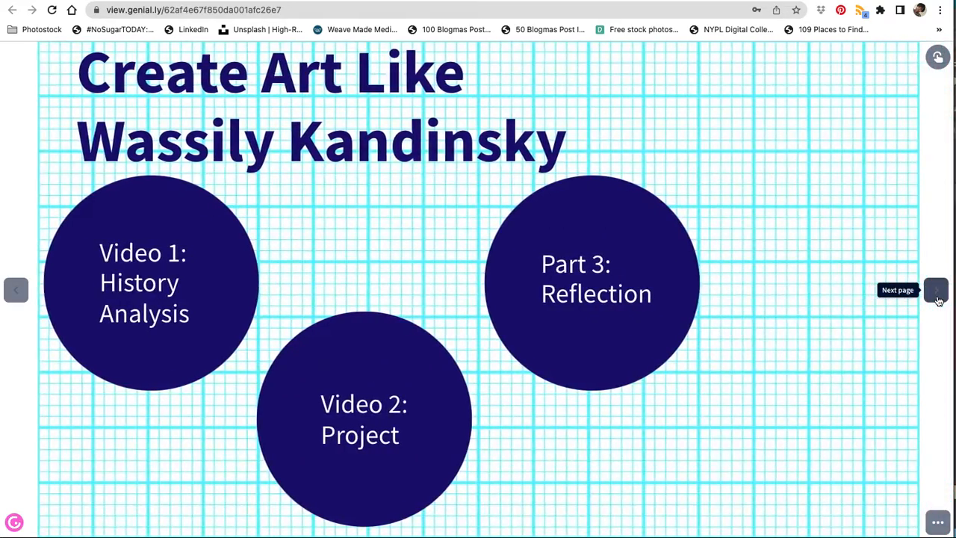
# Step: Open the Kandinsky Part 3 Reflection page and page back through the project video to the Part 1 video
pyautogui.click(548, 290)
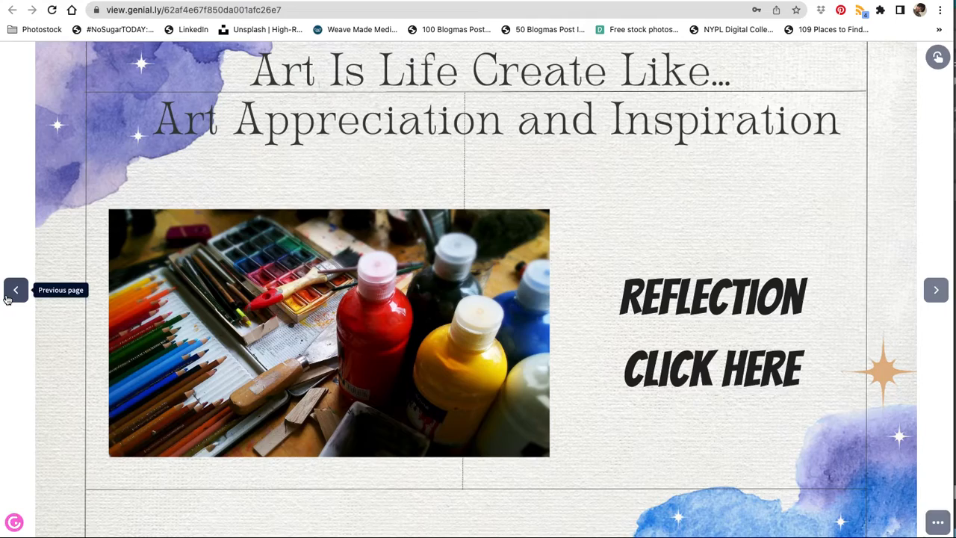
pyautogui.click(12, 297)
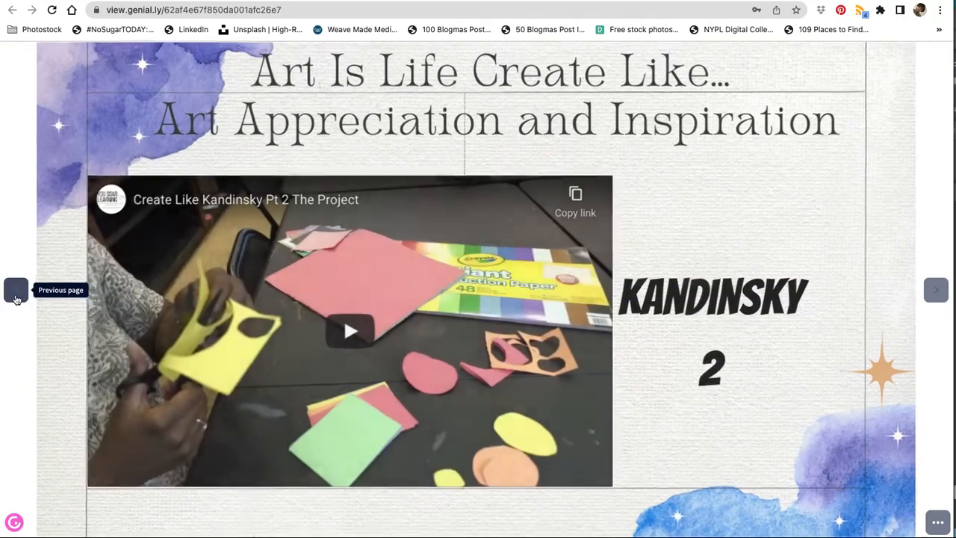
pyautogui.click(13, 296)
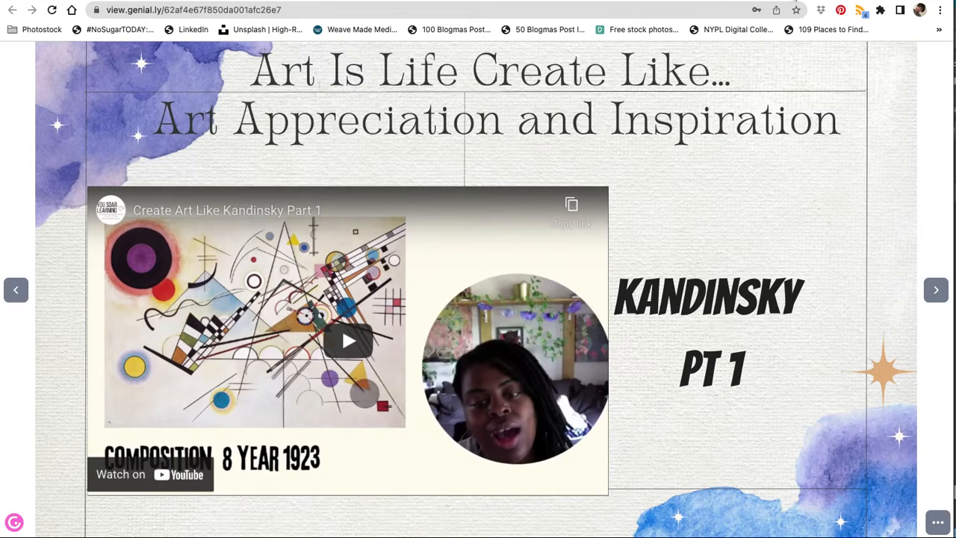
# Step: Return to the presentation editor and open page 21, the Henri Matisse menu page
pyautogui.click(794, 0)
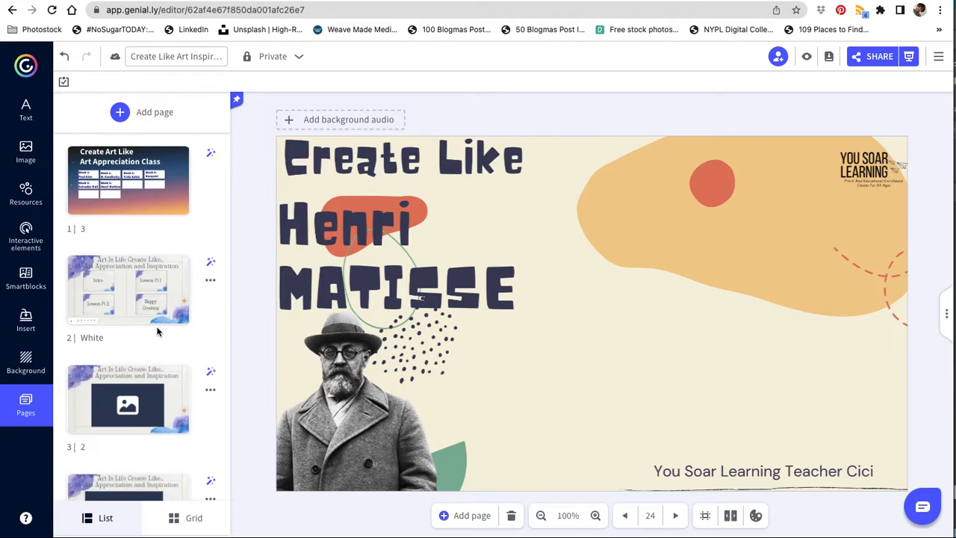
pyautogui.scroll(-20, 147, 405)
pyautogui.scroll(-5, 149, 409)
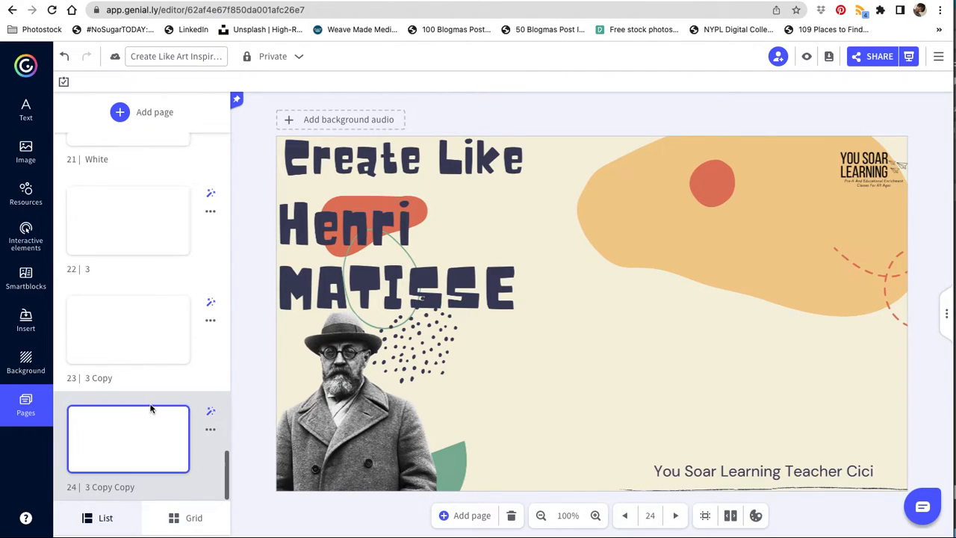
pyautogui.click(96, 218)
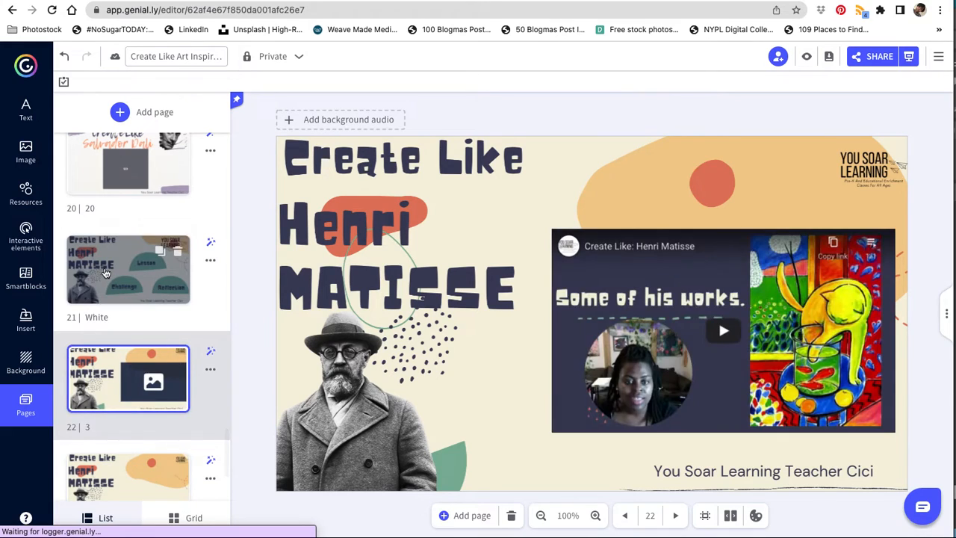
pyautogui.click(105, 273)
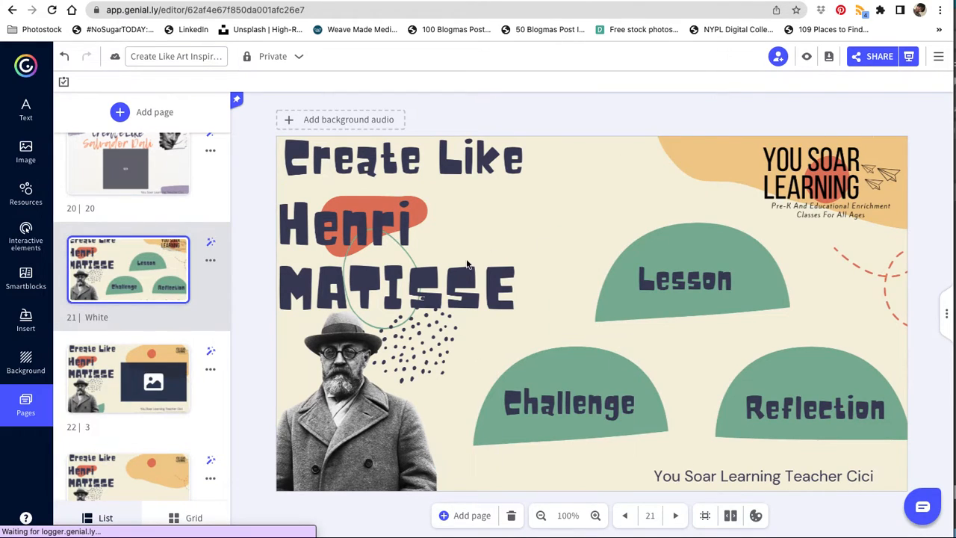
# Step: Examine the Matisse menu page's background image and the link on the invisible shape over Challenge
pyautogui.click(612, 394)
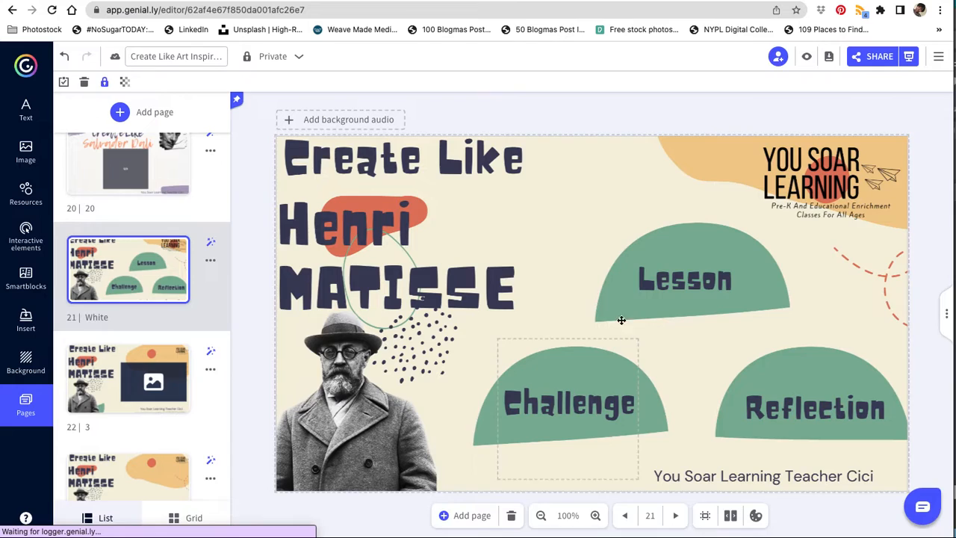
pyautogui.click(22, 360)
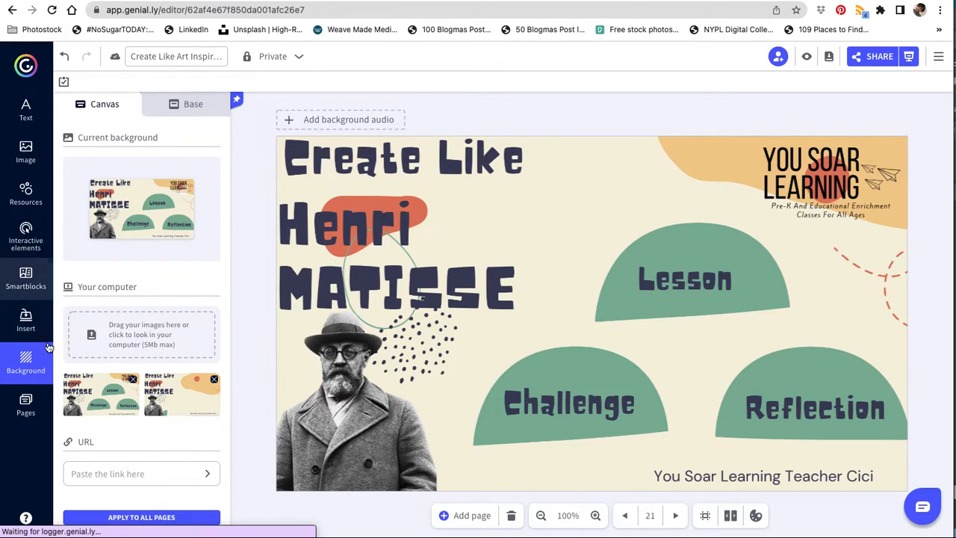
pyautogui.click(23, 407)
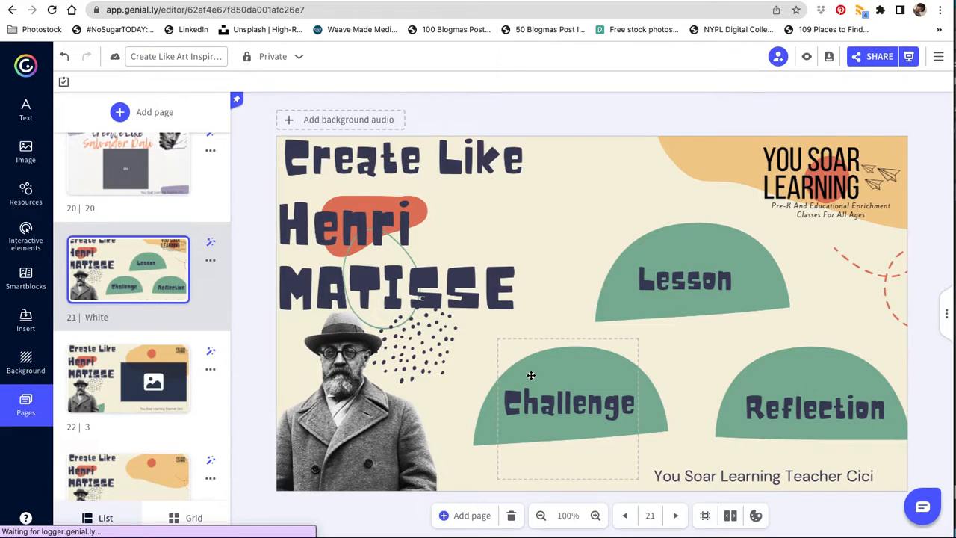
pyautogui.click(562, 401)
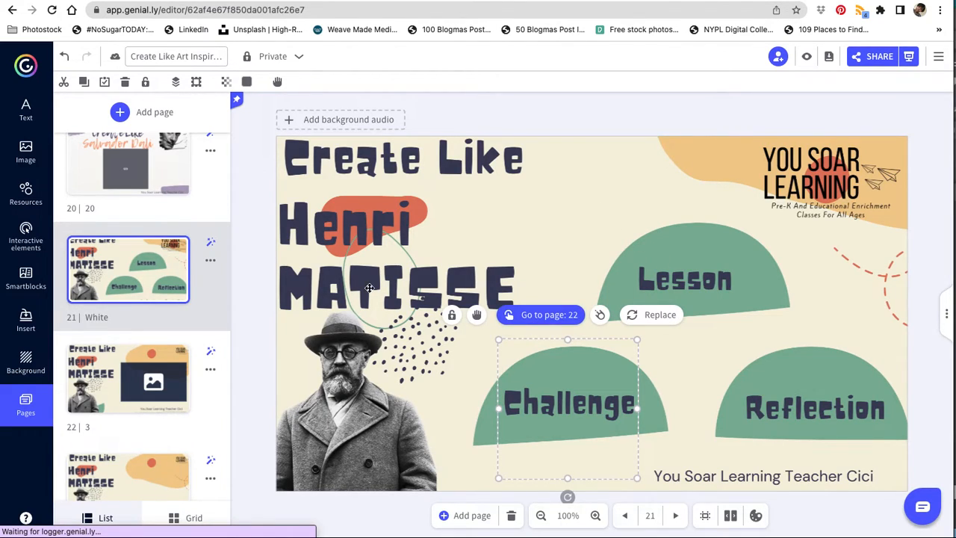
pyautogui.click(55, 327)
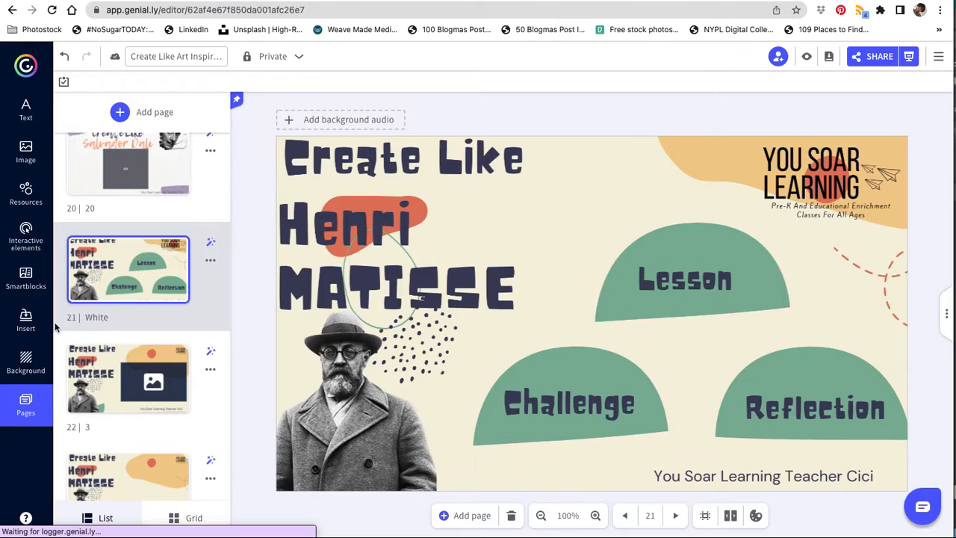
# Step: Add a square shape, stretch it into a rectangle covering the Lesson button and set its opacity to 0
pyautogui.click(26, 192)
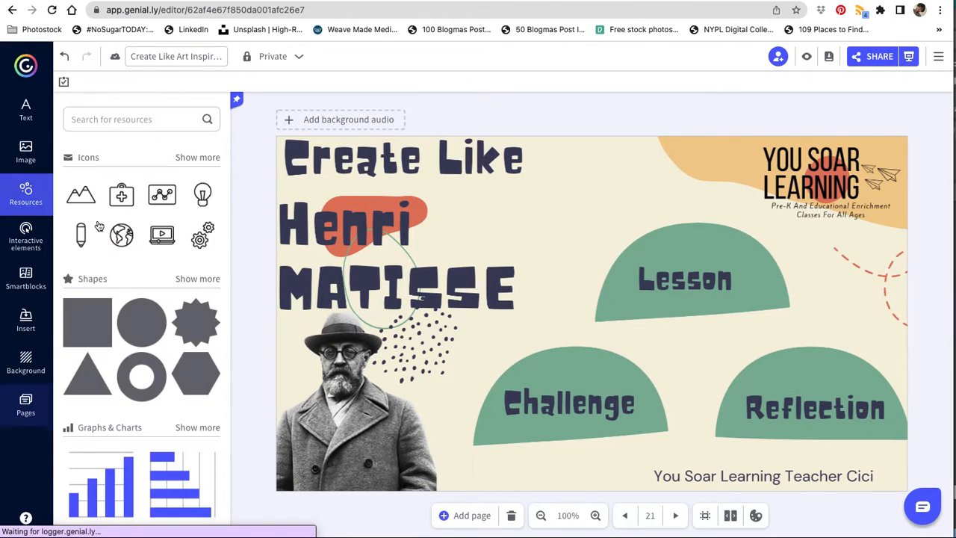
pyautogui.click(87, 322)
pyautogui.moveTo(599, 303); pyautogui.dragTo(649, 263)
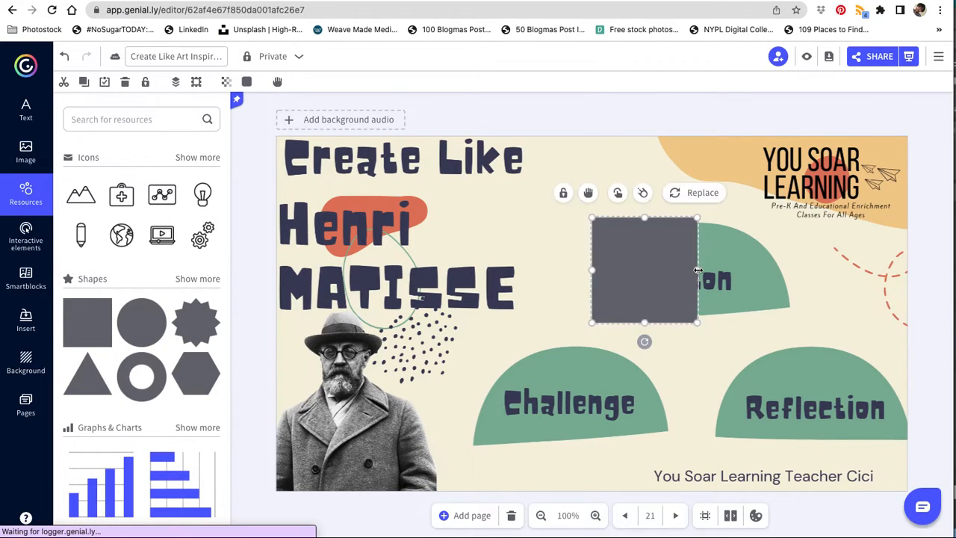
pyautogui.moveTo(742, 273); pyautogui.dragTo(793, 276)
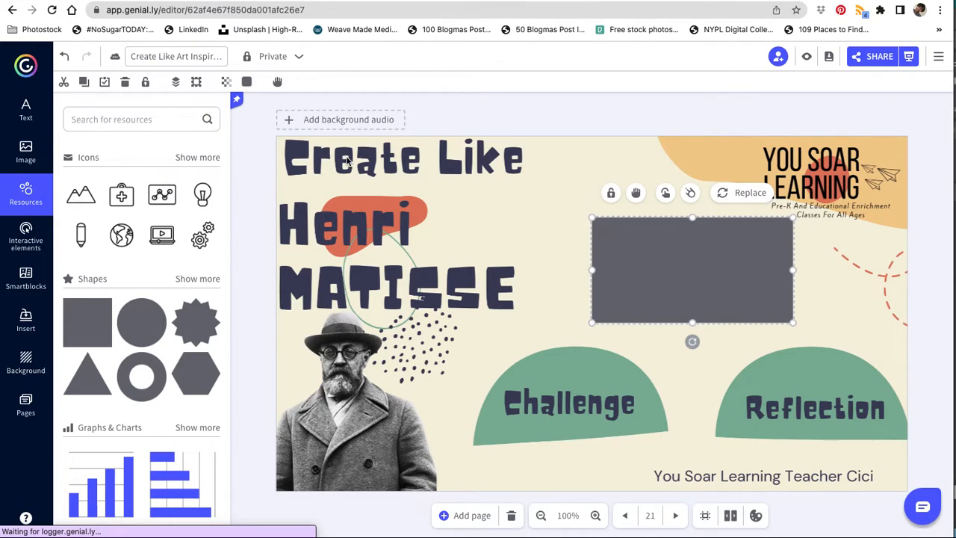
pyautogui.click(226, 82)
pyautogui.moveTo(283, 110); pyautogui.dragTo(186, 111)
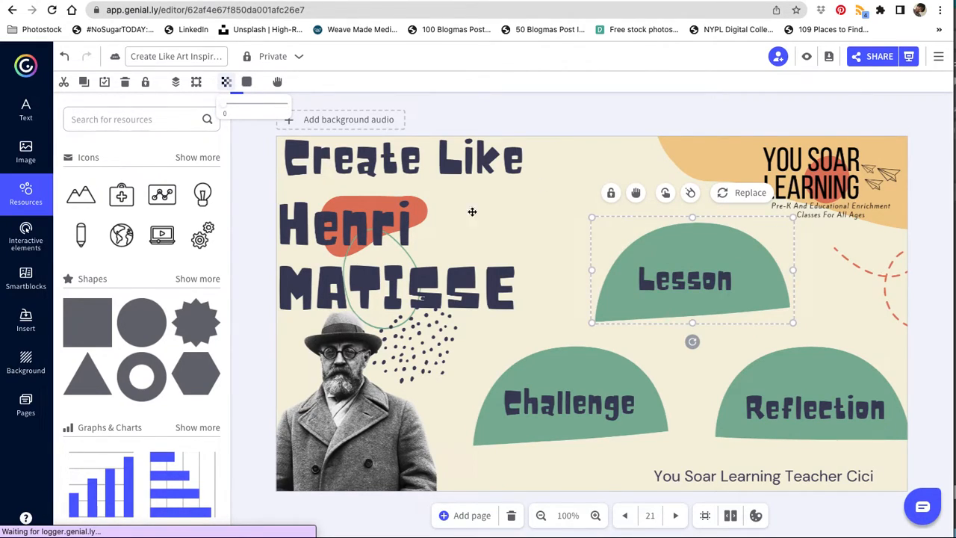
# Step: Add a Go to page interaction to the transparent shape over Lesson, linking it to page 22
pyautogui.click(665, 192)
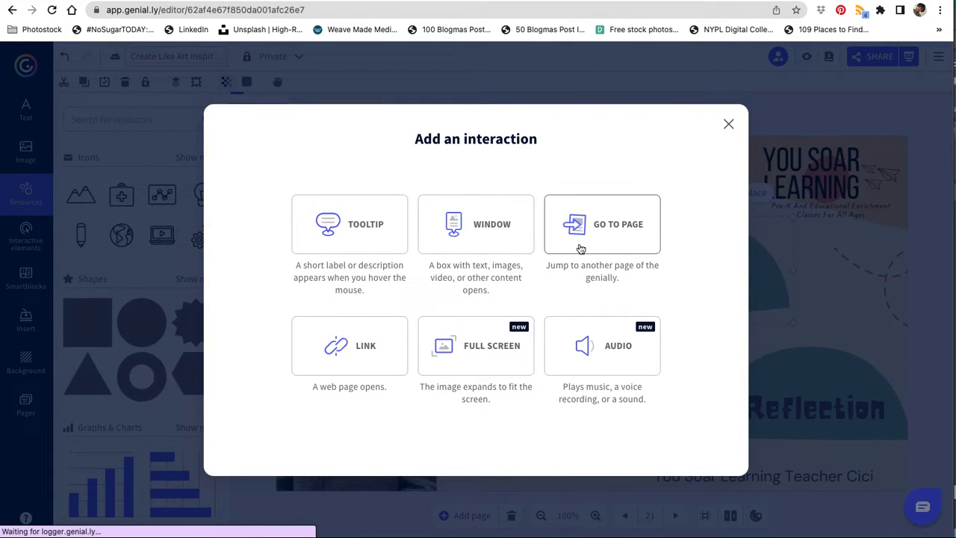
pyautogui.click(616, 250)
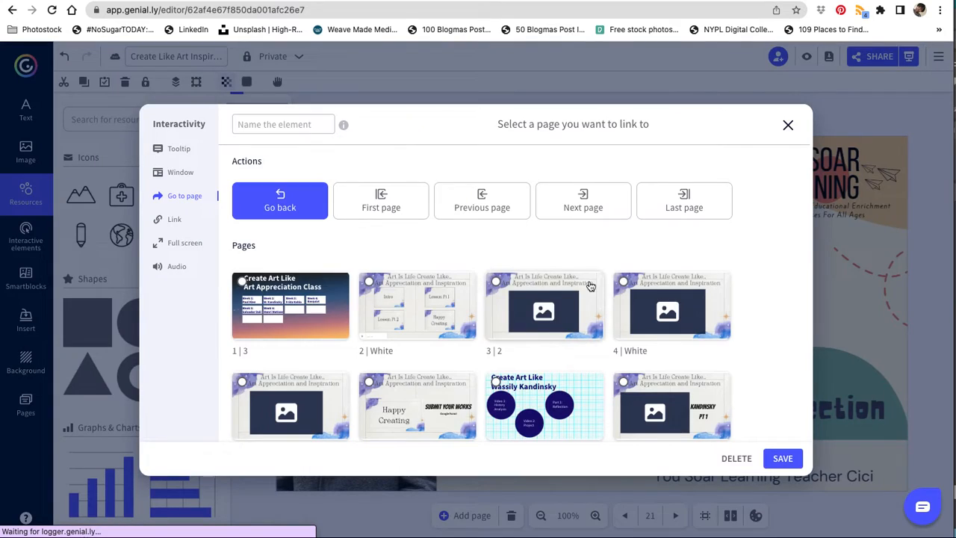
pyautogui.scroll(-5, 445, 320)
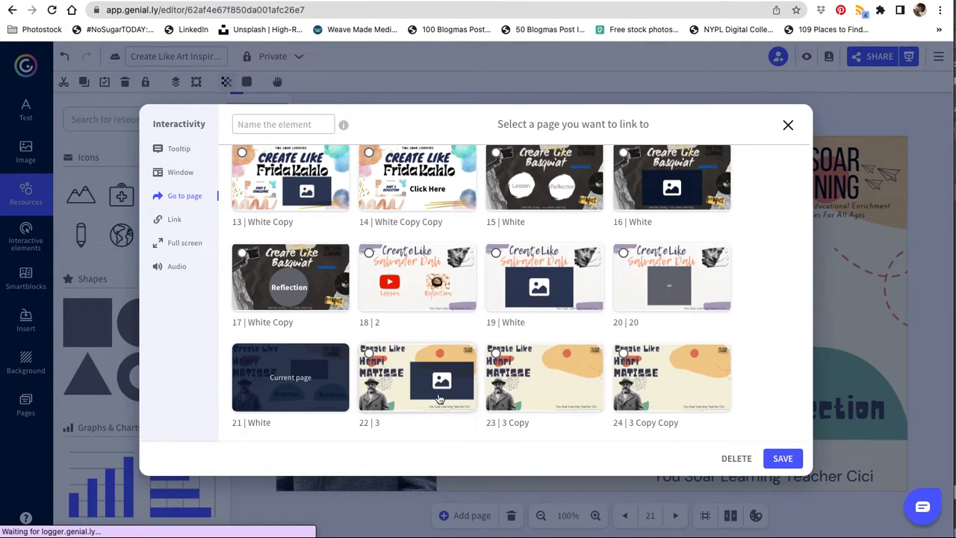
pyautogui.click(418, 379)
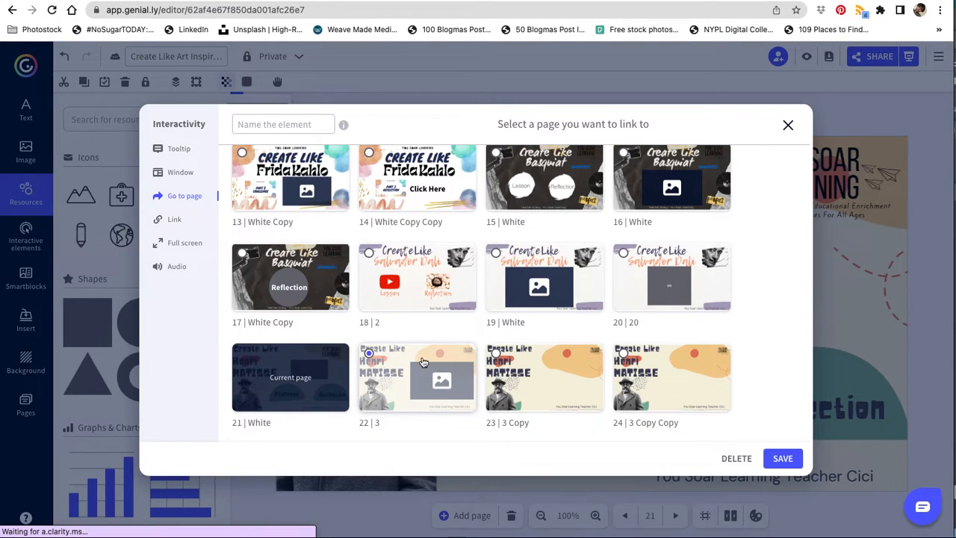
pyautogui.click(784, 462)
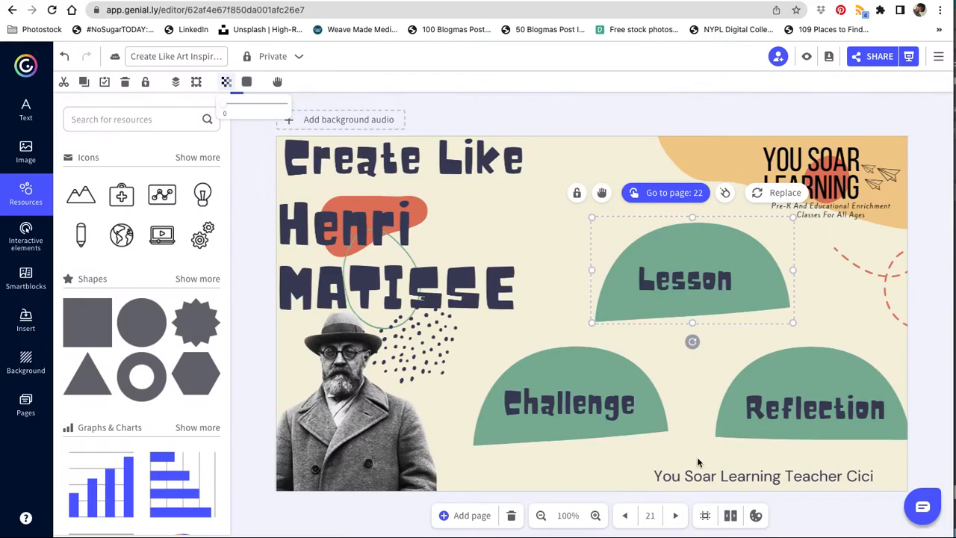
# Step: Link the invisible shape over the Challenge button to page 23 with the Go to page interaction and save it
pyautogui.click(535, 369)
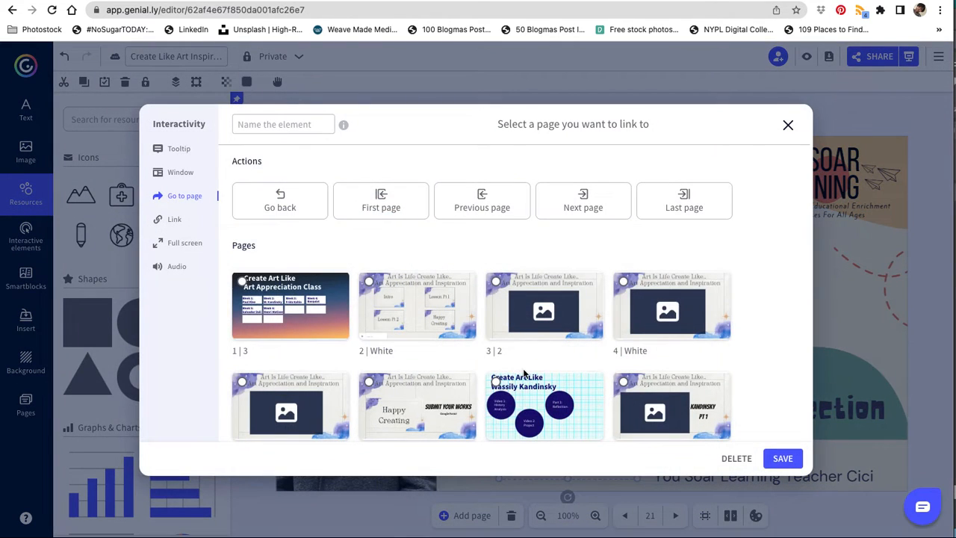
pyautogui.scroll(-10, 524, 374)
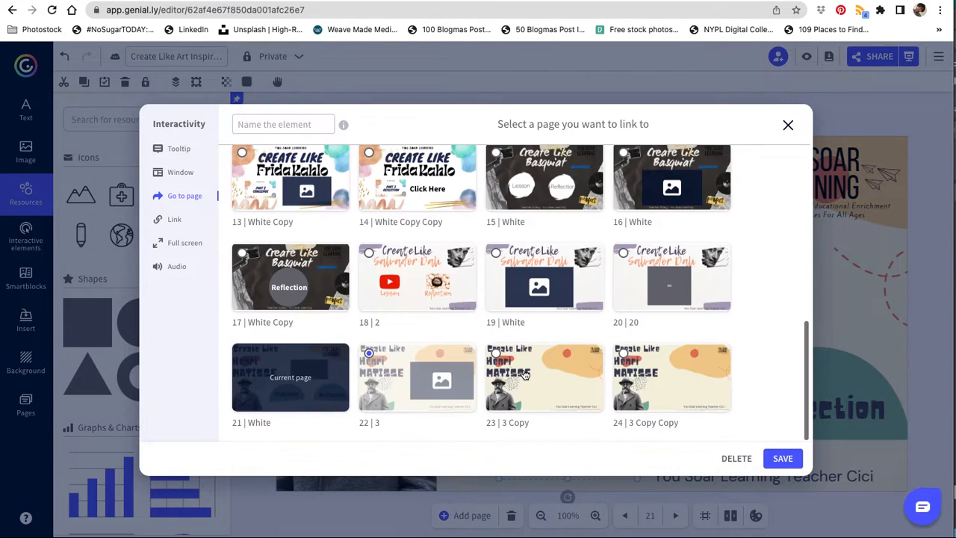
pyautogui.click(564, 382)
pyautogui.click(783, 458)
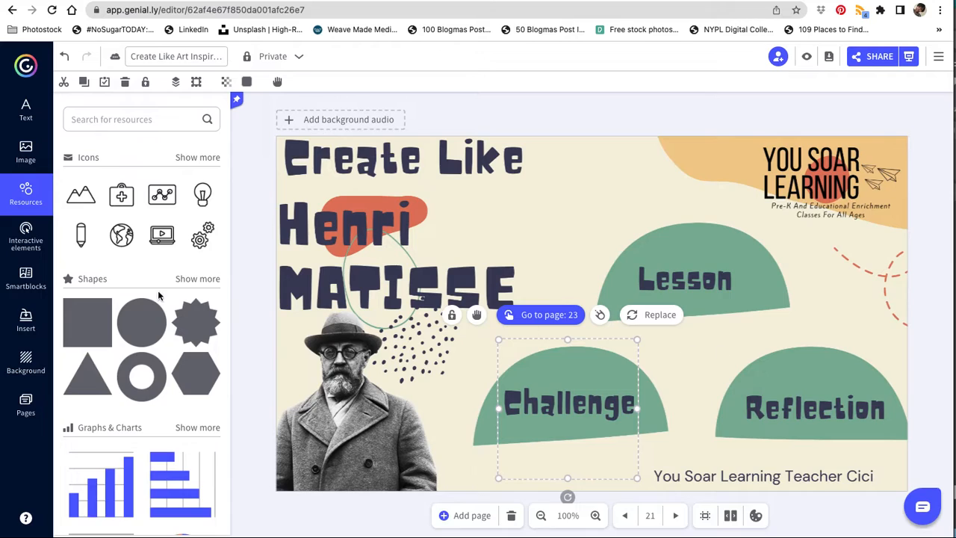
# Step: Add a square shape, stretch it into a rectangle covering the Reflection button and set its opacity to 0
pyautogui.click(95, 331)
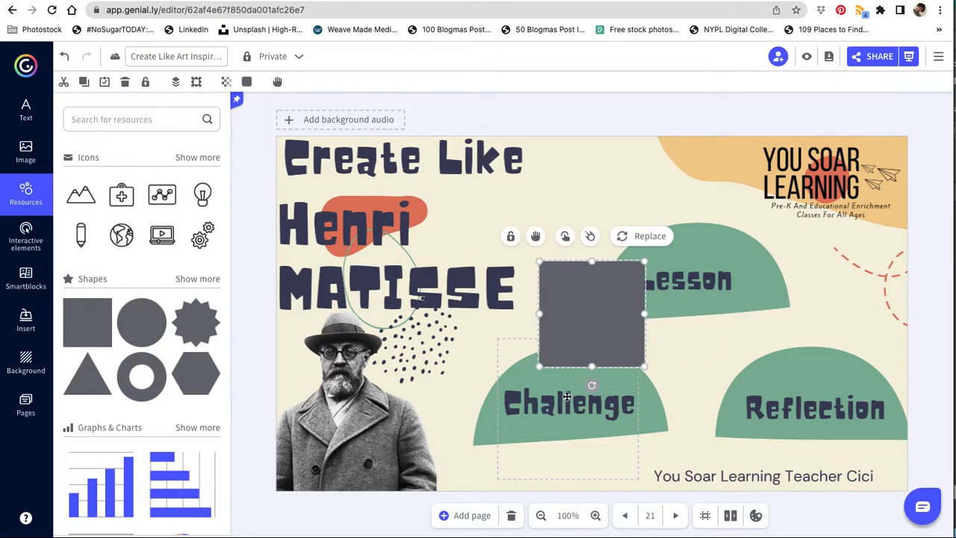
pyautogui.moveTo(584, 335); pyautogui.dragTo(700, 401)
pyautogui.moveTo(870, 384); pyautogui.dragTo(916, 398)
pyautogui.moveTo(837, 405); pyautogui.dragTo(840, 406)
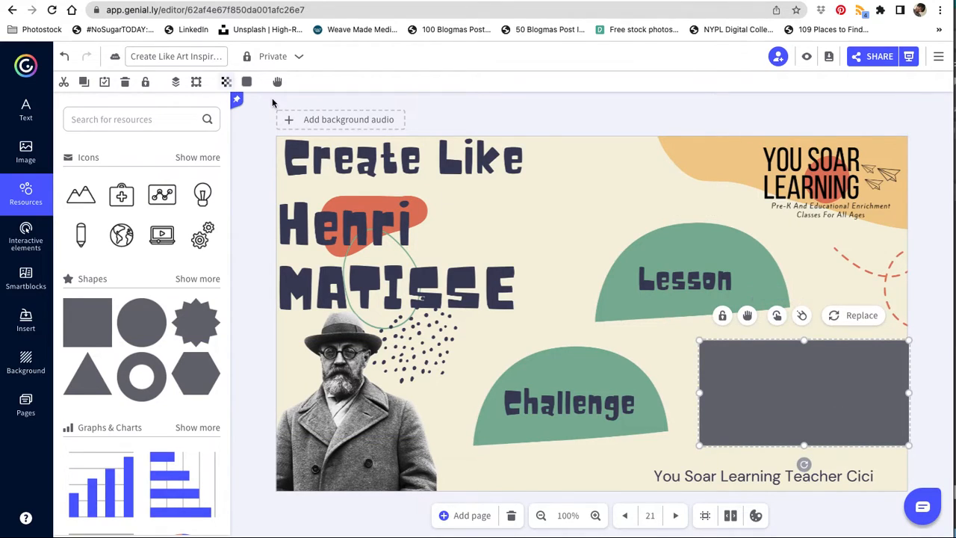
pyautogui.click(226, 82)
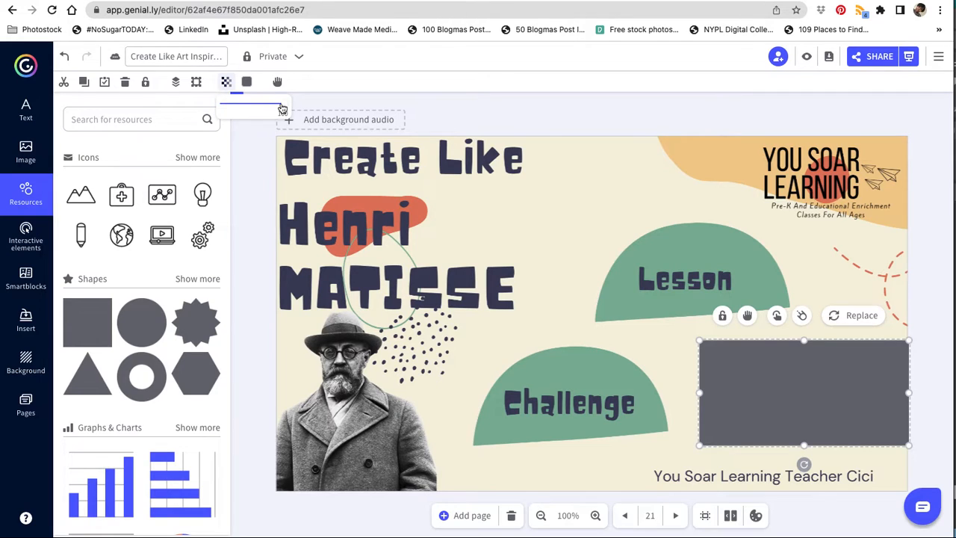
pyautogui.moveTo(283, 109); pyautogui.dragTo(114, 107)
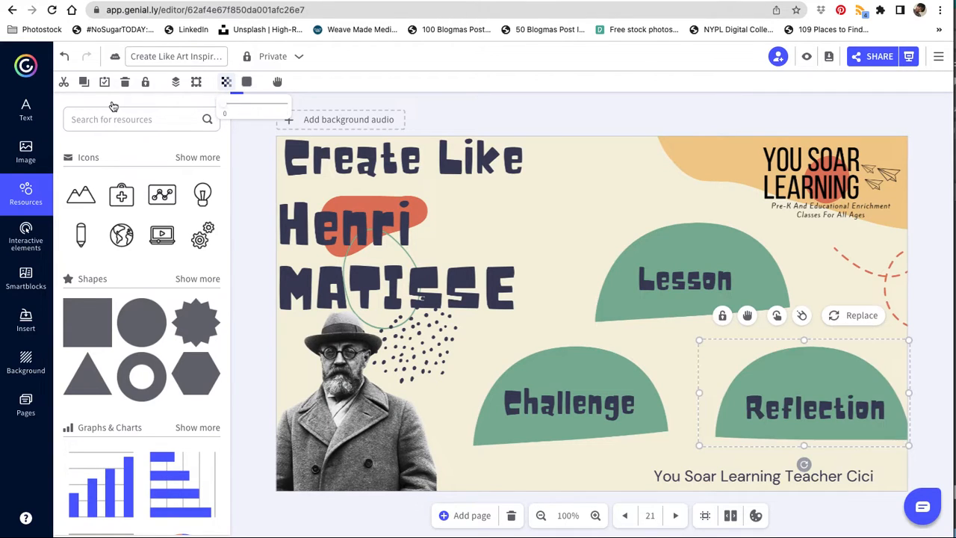
# Step: Add a Go to page interaction to the transparent shape over Reflection, linking it to page 24, and save it
pyautogui.click(800, 315)
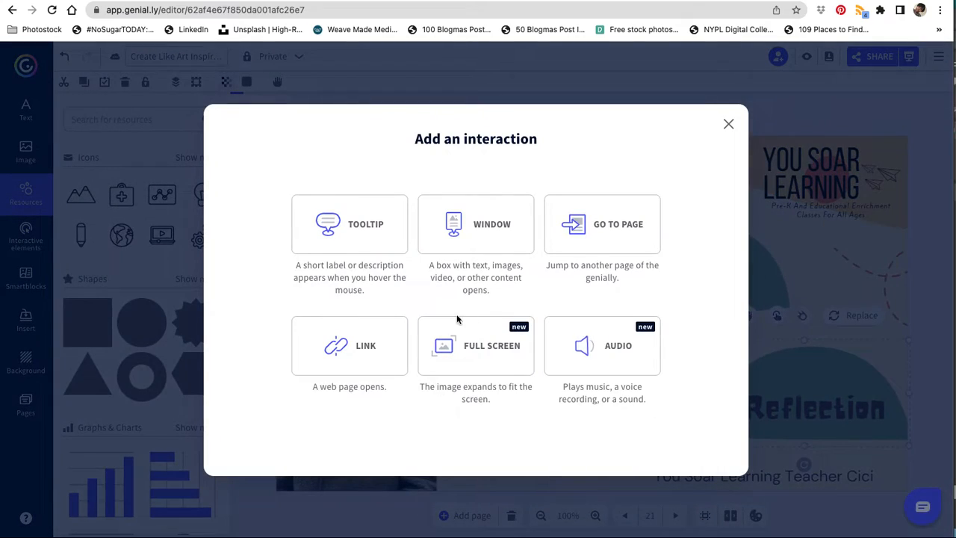
pyautogui.click(594, 239)
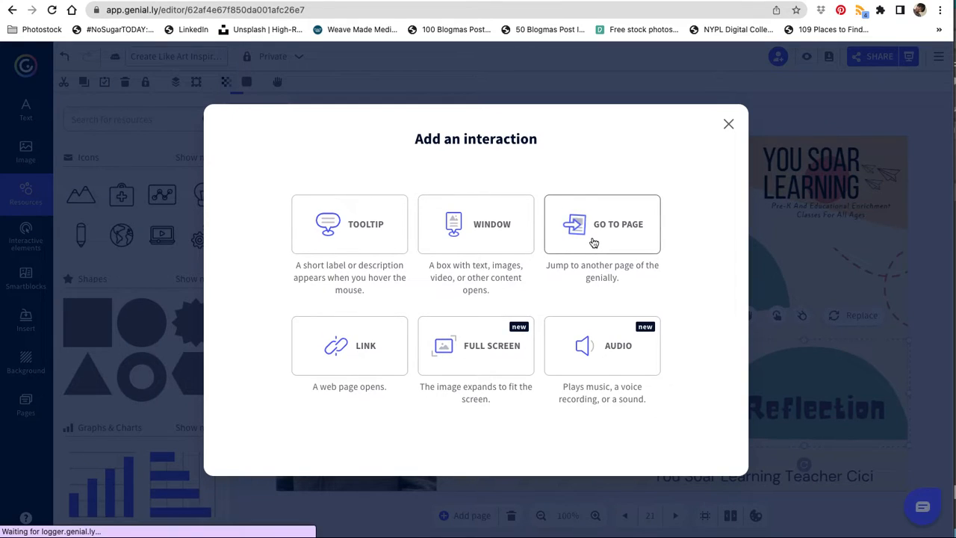
pyautogui.scroll(-10, 712, 275)
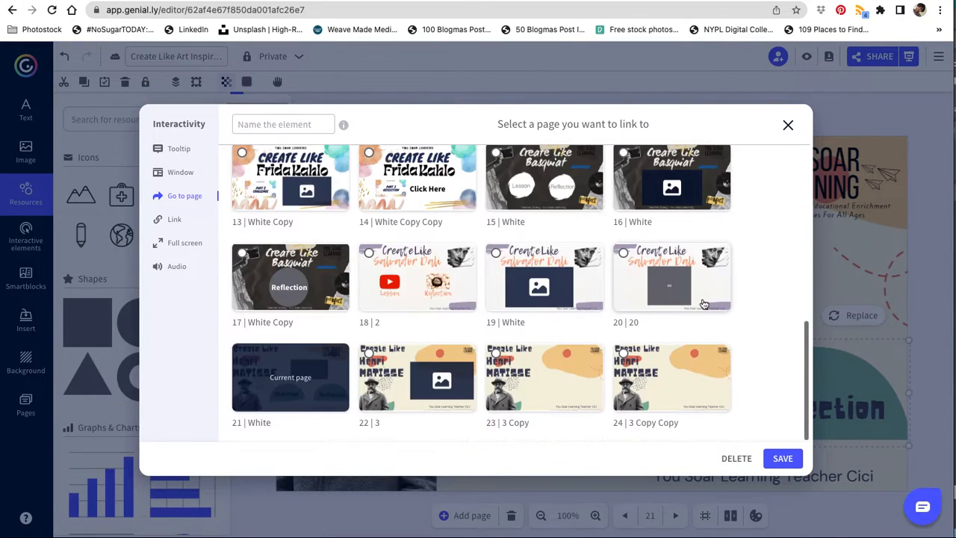
pyautogui.click(686, 375)
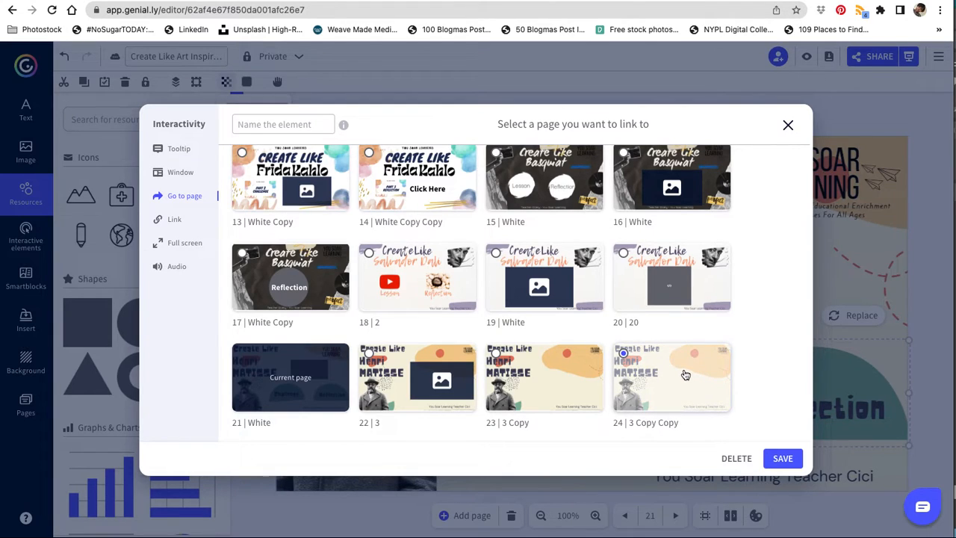
pyautogui.click(783, 458)
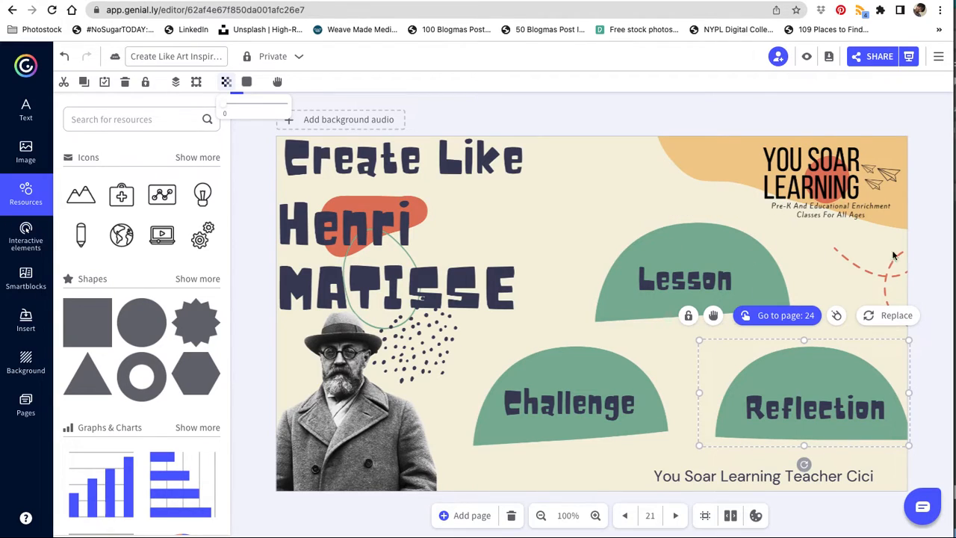
# Step: Open the private presentation in view mode and unlock it with the presentation password
pyautogui.click(907, 57)
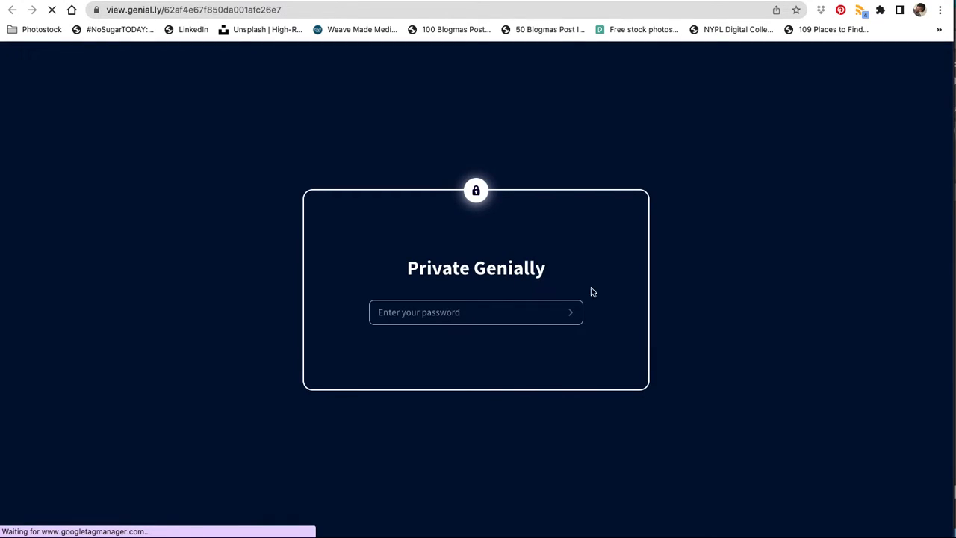
pyautogui.click(472, 309)
pyautogui.write('•')
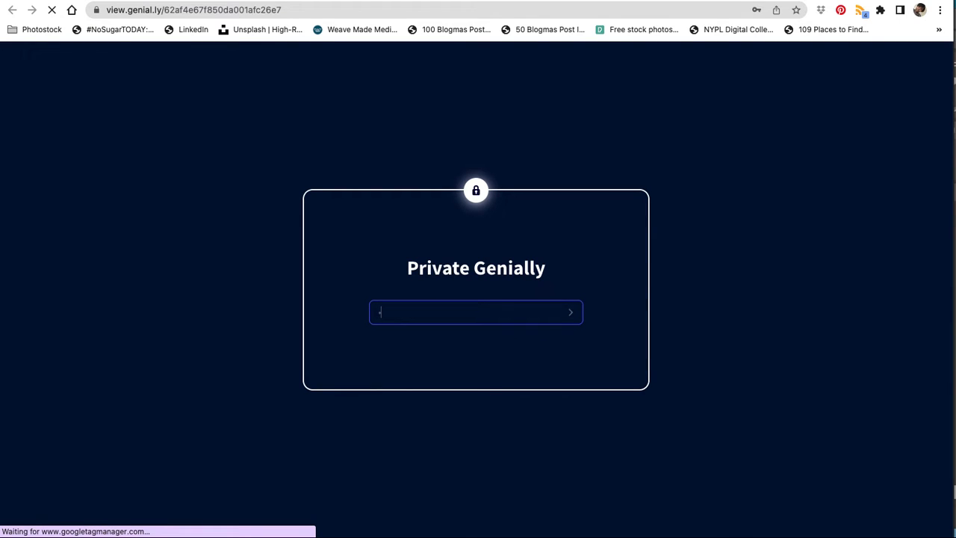
pyautogui.press('BackSpace')
pyautogui.write('•••')
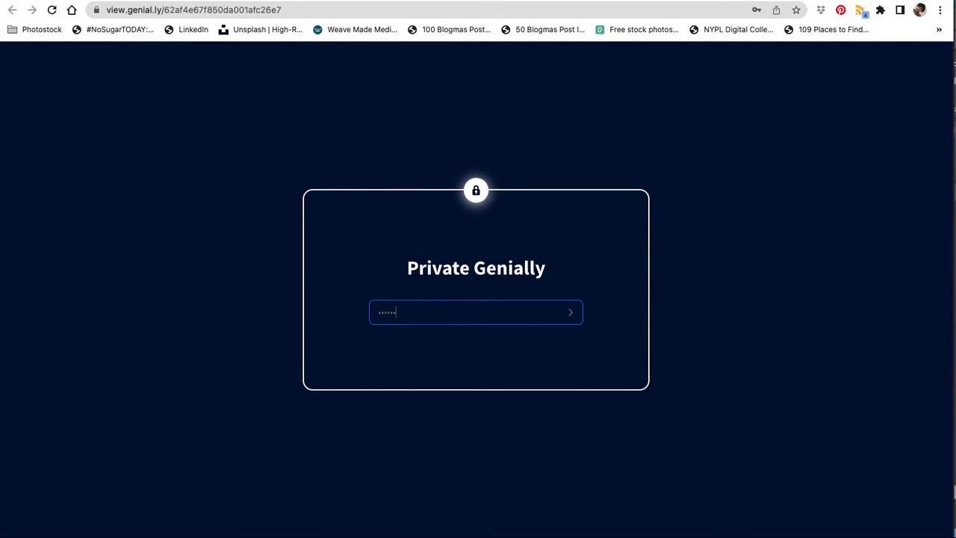
pyautogui.press('Return')
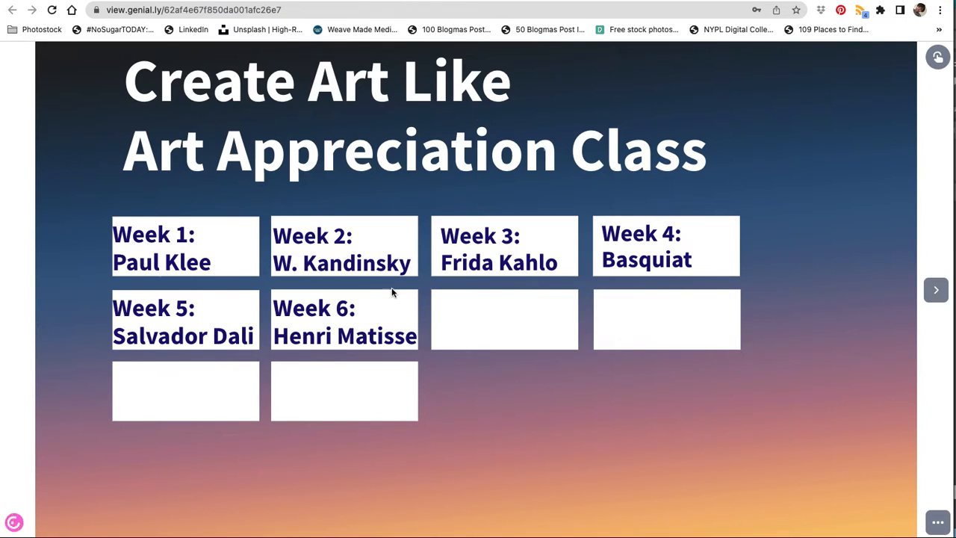
# Step: Test the Week 6: Henri Matisse link and the Reflection link, then page back to the Matisse menu page
pyautogui.click(329, 318)
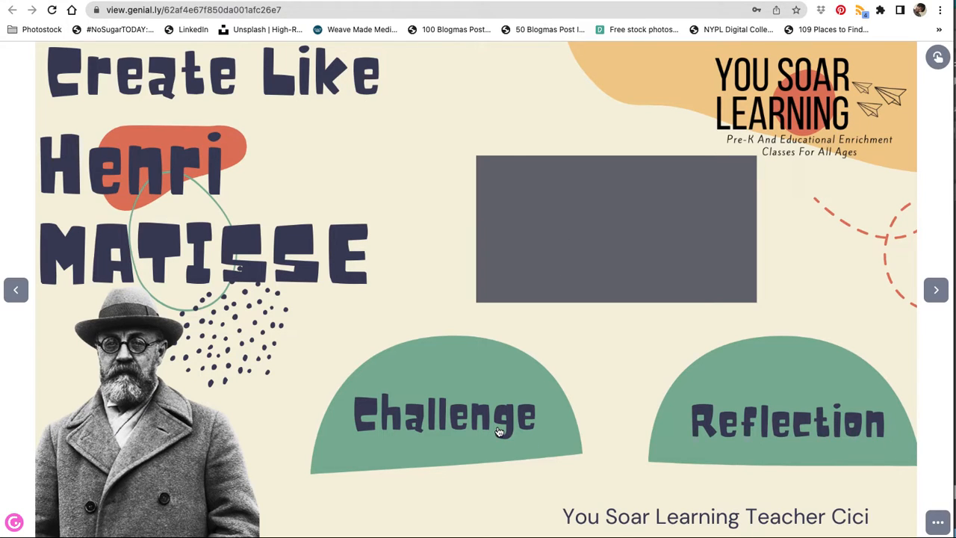
pyautogui.click(752, 413)
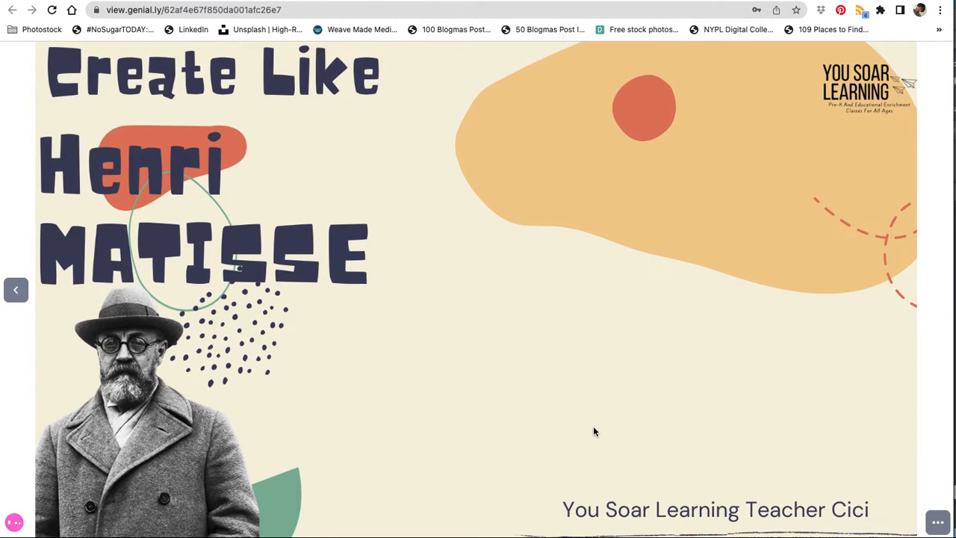
pyautogui.click(7, 288)
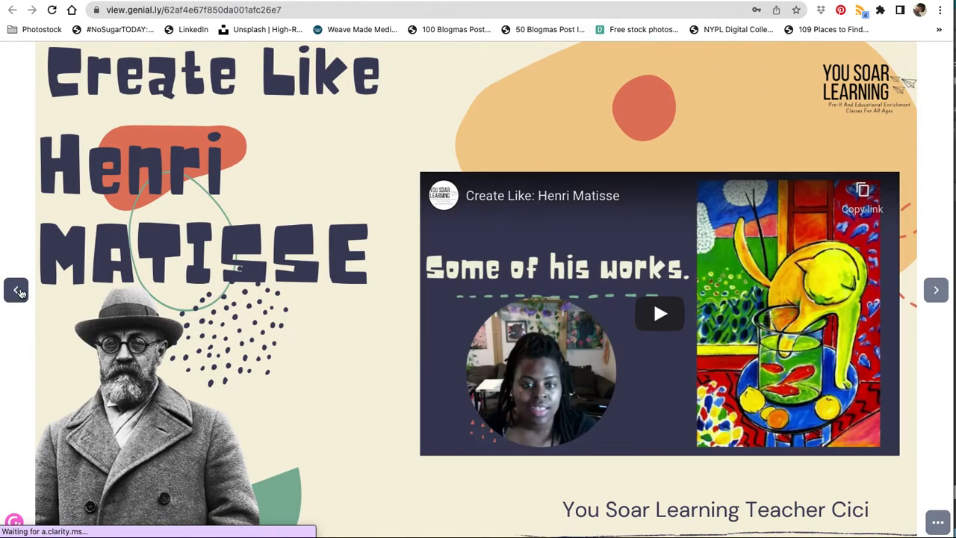
pyautogui.click(15, 289)
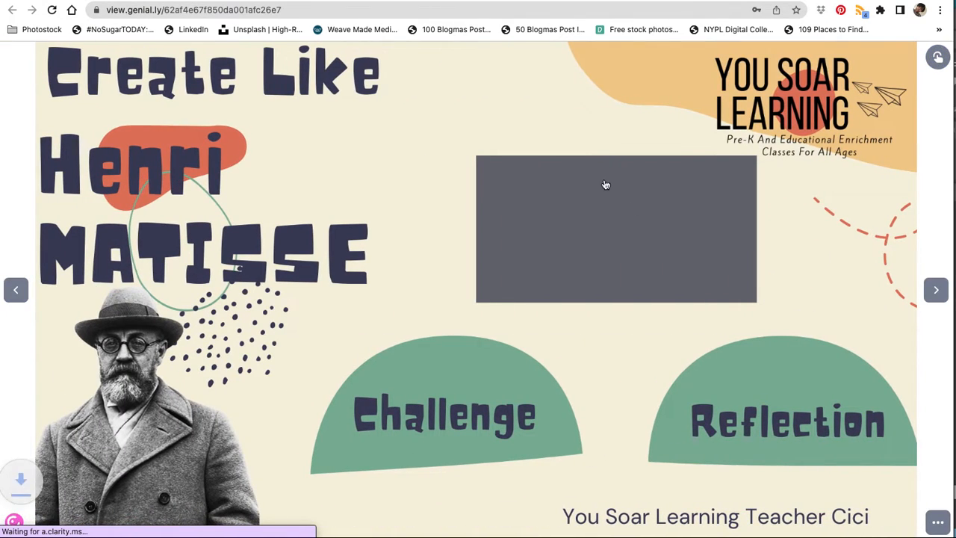